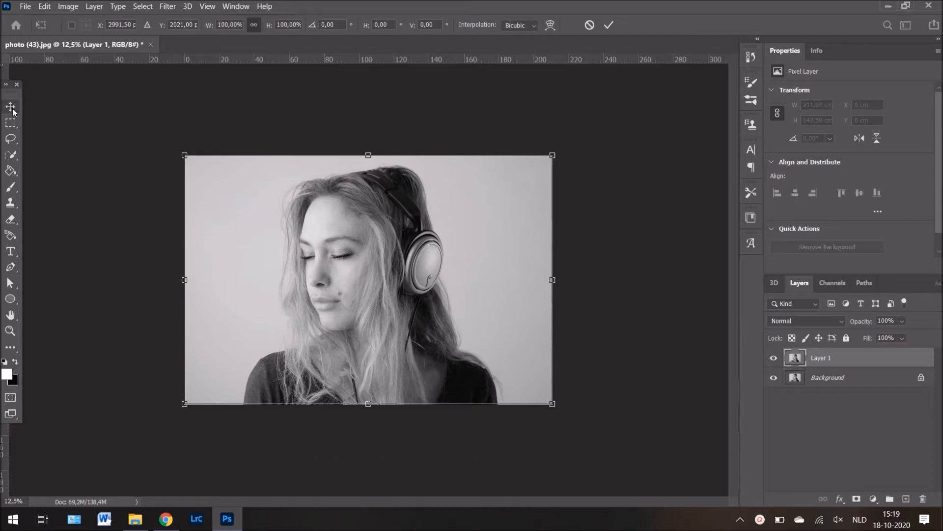
# Flip Layer 1 horizontally and lower its opacity to 60%
pyautogui.rightClick(353, 241)
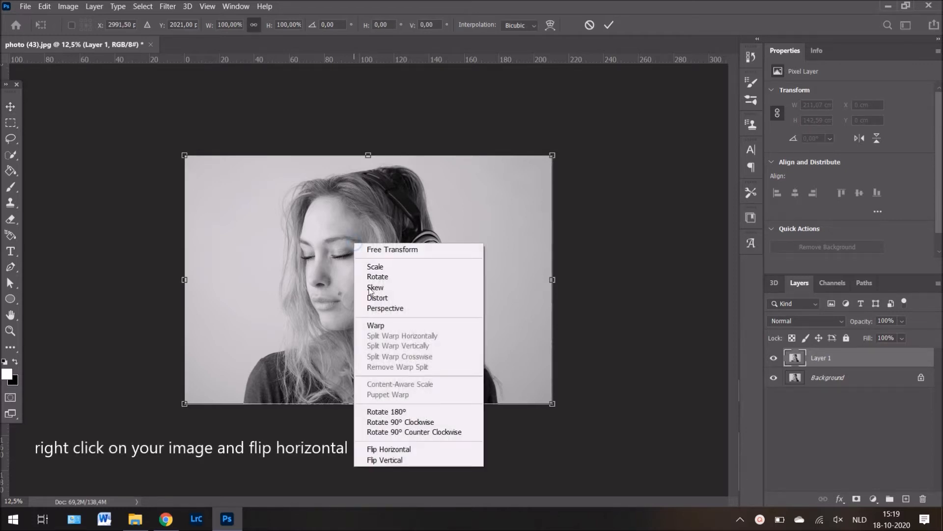
pyautogui.click(418, 451)
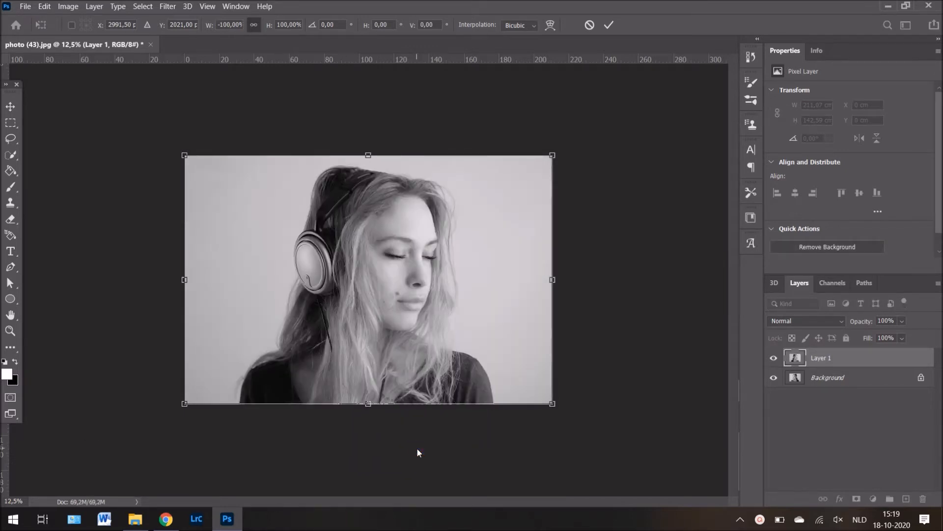
pyautogui.click(902, 321)
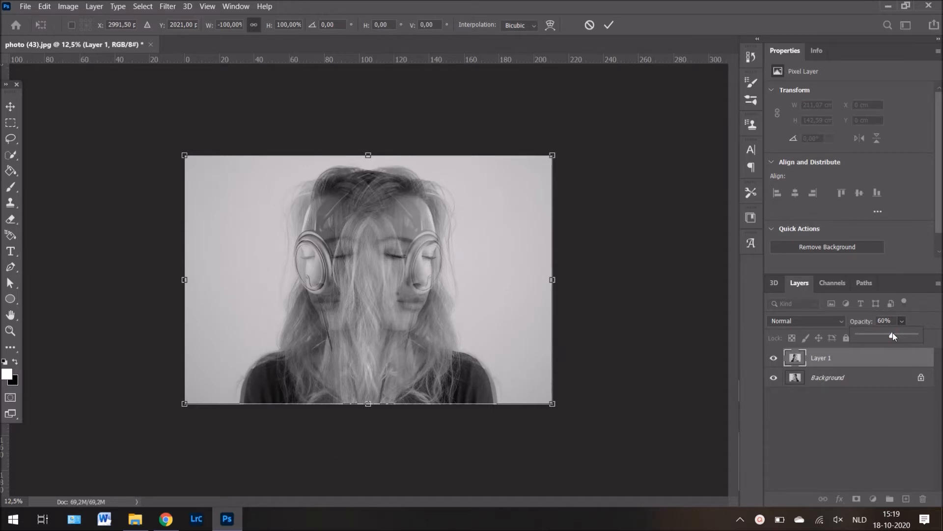
# Enlarge the flipped Layer 1 proportionally to about 103.5%, keeping its lower-left corner on the canvas corner, and apply the transform
pyautogui.moveTo(412, 242); pyautogui.dragTo(426, 242)
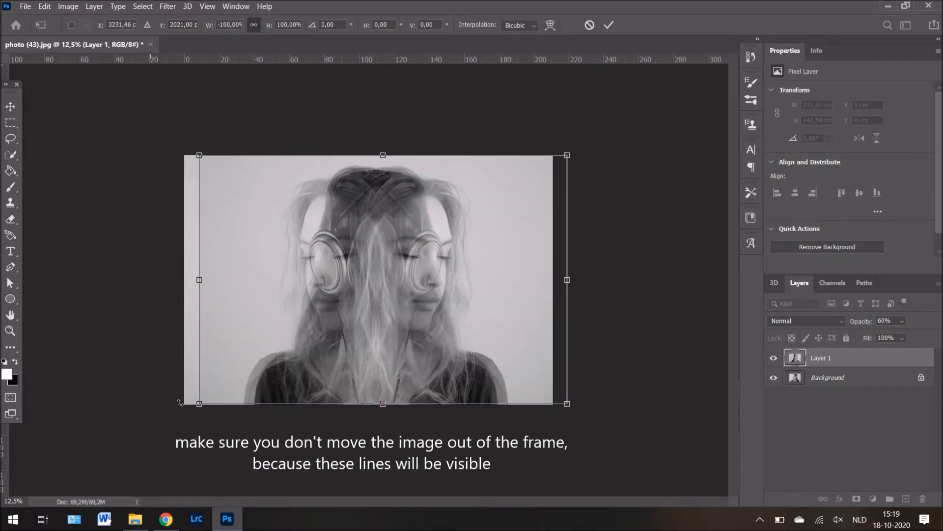
pyautogui.moveTo(259, 238); pyautogui.dragTo(246, 240)
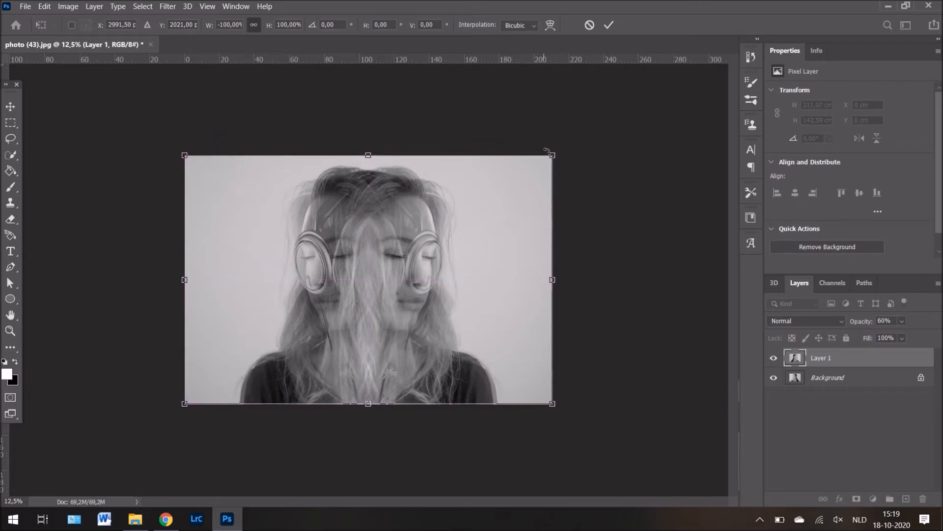
pyautogui.moveTo(550, 156)
pyautogui.mouseDown()
pyautogui.moveTo(516, 187)
pyautogui.moveTo(566, 151)
pyautogui.mouseUp()
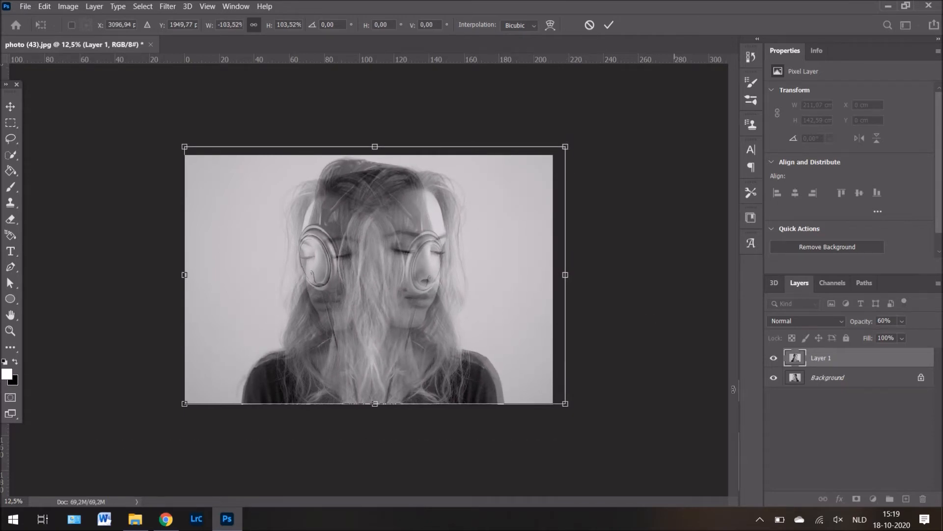
pyautogui.click(922, 379)
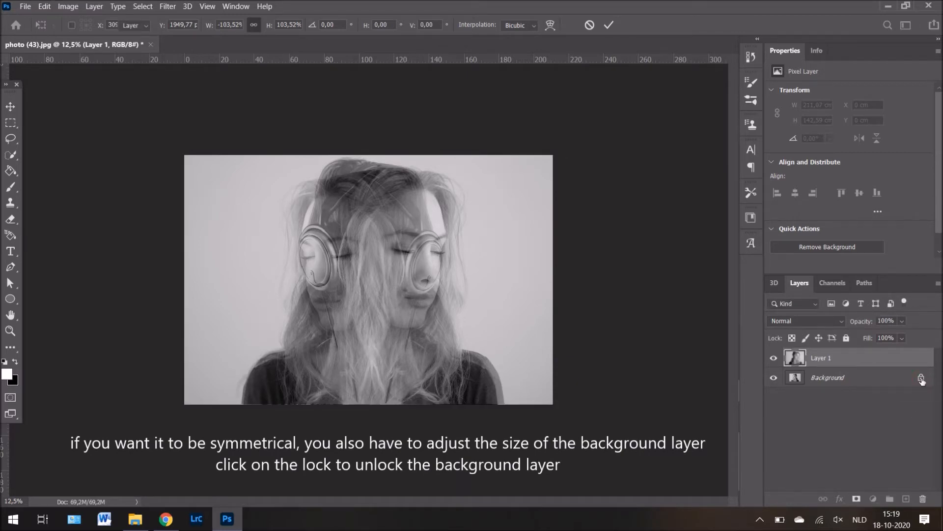
# Unlock the Background layer and scale it proportionally to about 104.5% so it extends beyond the canvas edges
pyautogui.click(921, 379)
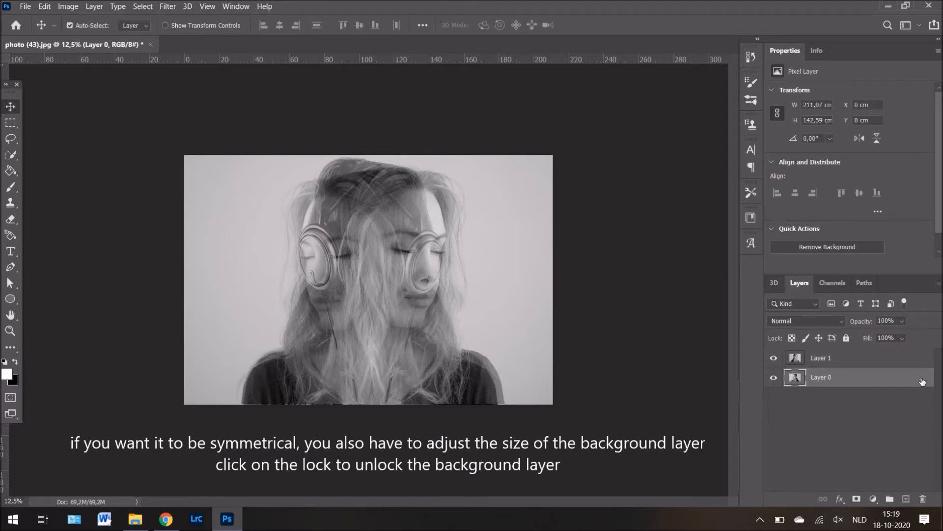
pyautogui.hotkey('ctrl', 't')
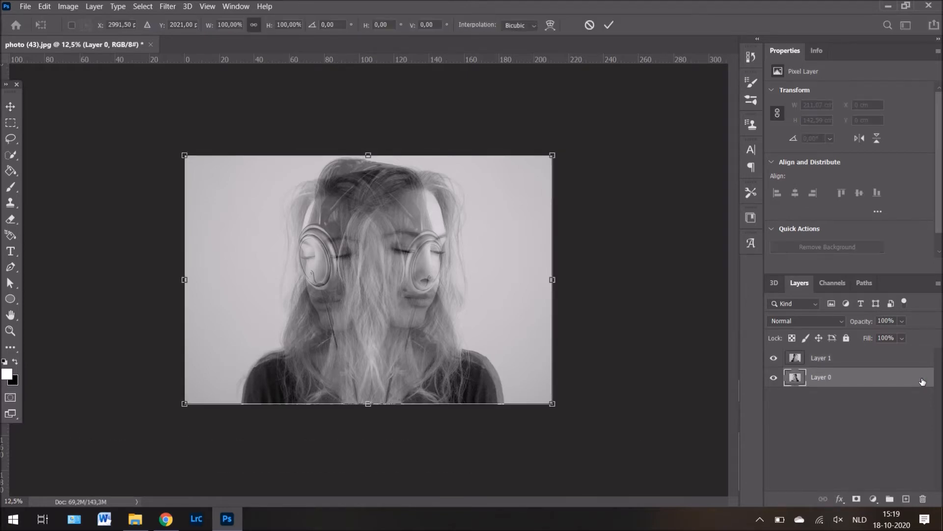
pyautogui.moveTo(179, 152); pyautogui.dragTo(171, 140)
# Nudge Layer 0 to the right to X 3066 px so the headphone edge clears the eye, and apply the transform
pyautogui.press('Right')
pyautogui.press('Right')
pyautogui.press('Right')
pyautogui.press('Right')
pyautogui.press('Right')
pyautogui.press('Right')
pyautogui.press('Right')
pyautogui.press('Right')
pyautogui.press('Right')
pyautogui.press('Right')
pyautogui.press('Right')
pyautogui.press('Right')
pyautogui.press('Right')
pyautogui.press('Right')
pyautogui.press('Right')
pyautogui.press('Right')
pyautogui.press('Right')
pyautogui.press('Right')
pyautogui.press('Right')
pyautogui.press('Right')
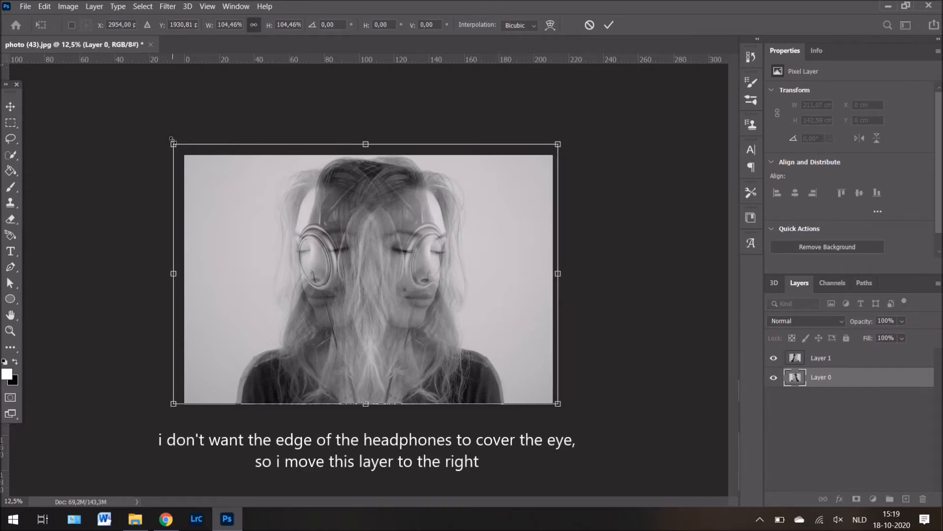
pyautogui.press('Right')
pyautogui.press('Right')
pyautogui.press('Right')
pyautogui.press('Right')
pyautogui.press('Right')
pyautogui.press('Right')
pyautogui.press('Right')
pyautogui.press('Right')
pyautogui.press('Right')
pyautogui.press('Right')
pyautogui.press('Right')
pyautogui.press('Right')
pyautogui.press('Right')
pyautogui.press('Right')
pyautogui.press('Right')
pyautogui.press('Right')
pyautogui.press('Right')
pyautogui.press('Right')
pyautogui.press('Right')
pyautogui.press('Right')
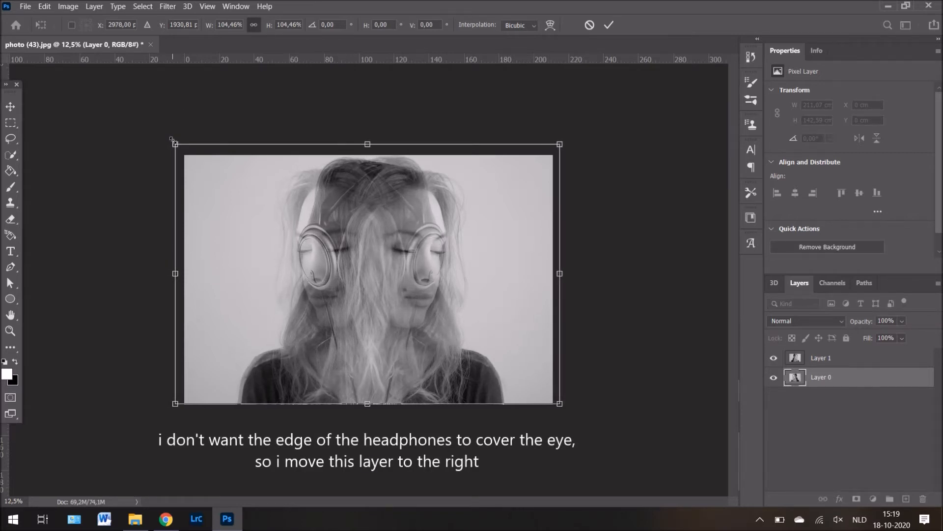
pyautogui.press('Right')
pyautogui.press('Right')
pyautogui.press('Right')
pyautogui.press('Right')
pyautogui.press('Right')
pyautogui.press('Right')
pyautogui.press('Right')
pyautogui.press('Right')
pyautogui.press('Right')
pyautogui.press('Right')
pyautogui.press('Right')
pyautogui.press('Right')
pyautogui.press('Right')
pyautogui.press('Right')
pyautogui.press('Right')
pyautogui.press('Right')
pyautogui.press('Right')
pyautogui.press('Right')
pyautogui.press('Right')
pyautogui.press('Right')
pyautogui.press('Right')
pyautogui.press('Right')
pyautogui.press('Right')
pyautogui.press('Right')
pyautogui.press('Right')
pyautogui.press('Right')
pyautogui.press('Right')
pyautogui.press('Right')
pyautogui.press('Right')
pyautogui.press('Right')
pyautogui.press('Right')
pyautogui.press('Right')
pyautogui.press('Right')
pyautogui.press('Right')
pyautogui.press('Right')
pyautogui.press('Right')
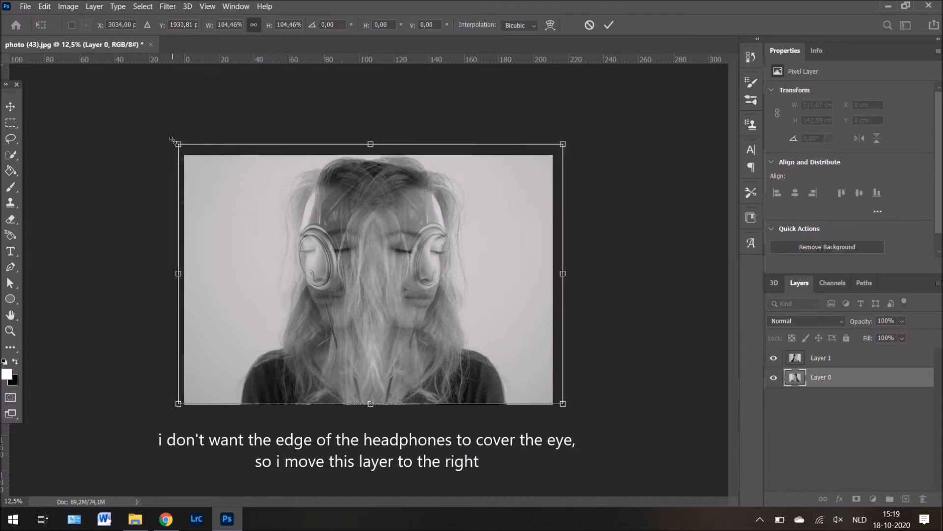
pyautogui.press('Right')
pyautogui.press('Right')
pyautogui.press('Right')
pyautogui.press('Right')
pyautogui.press('Right')
pyautogui.press('Right')
pyautogui.press('Right')
pyautogui.press('Right')
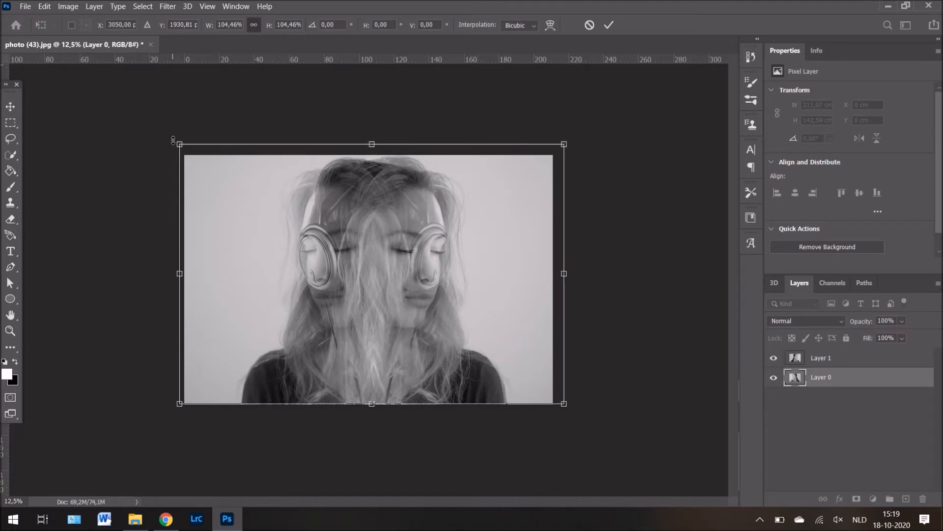
pyautogui.press('Right')
pyautogui.press('Right')
pyautogui.press('Right')
pyautogui.press('Right')
pyautogui.press('Right')
pyautogui.press('Right')
pyautogui.press('Right')
pyautogui.press('Right')
pyautogui.press('Right')
pyautogui.press('Right')
pyautogui.press('Right')
pyautogui.press('Right')
pyautogui.press('Right')
pyautogui.press('Right')
pyautogui.press('Right')
pyautogui.press('Right')
pyautogui.press('Right')
pyautogui.press('Right')
pyautogui.press('Right')
pyautogui.press('Right')
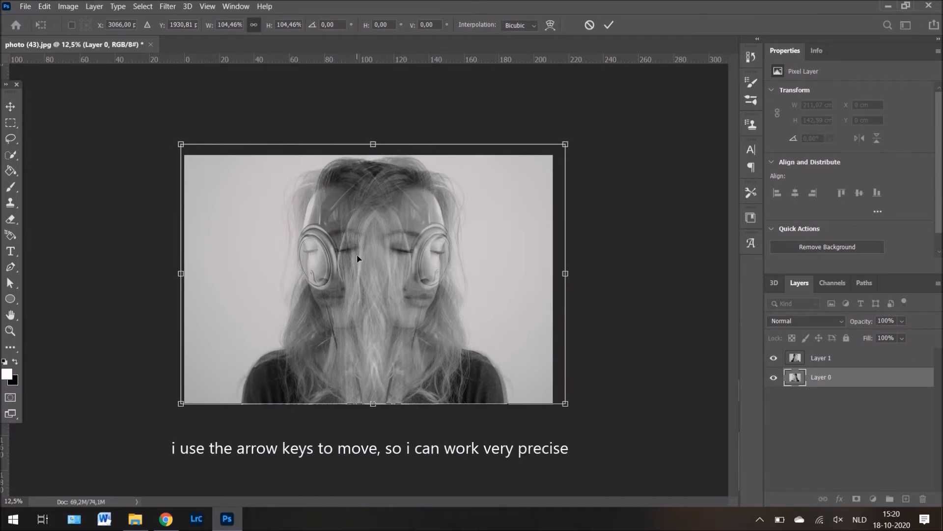
pyautogui.click(609, 27)
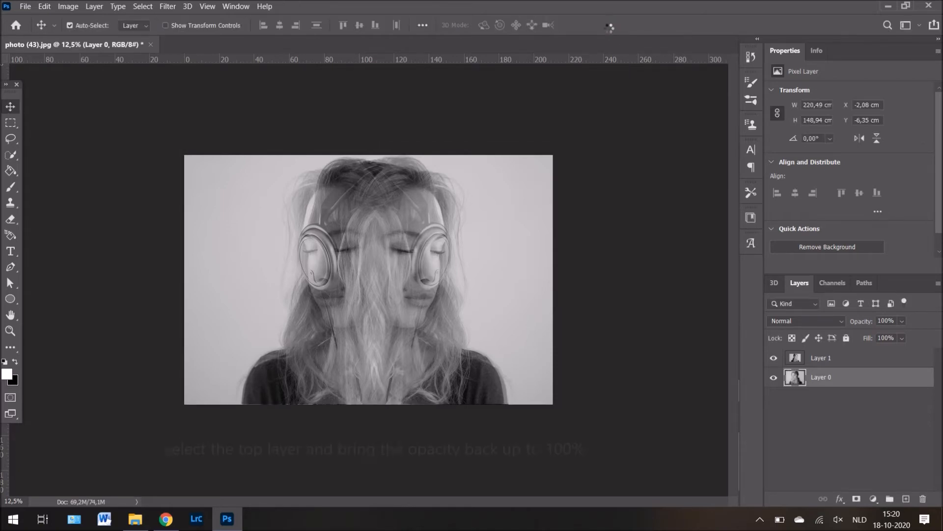
# Restore Layer 1's opacity to 100%
pyautogui.click(870, 362)
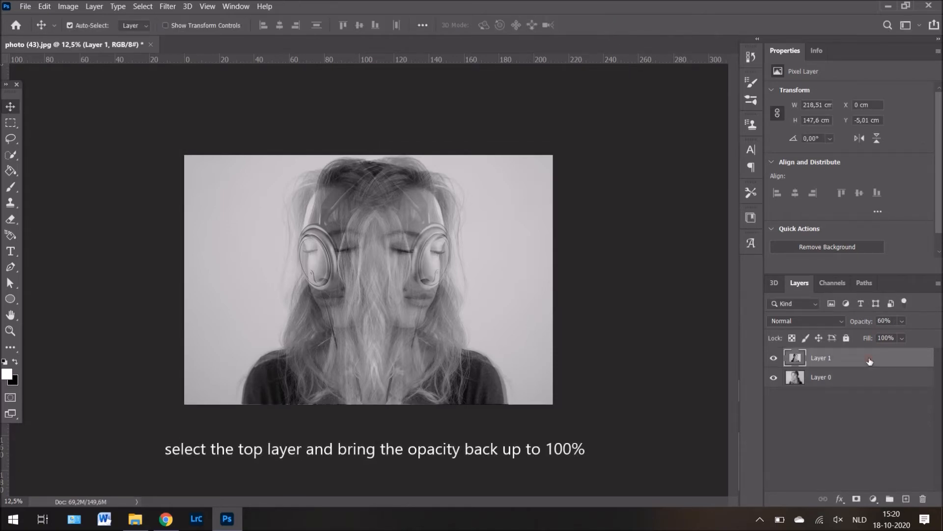
pyautogui.click(904, 320)
pyautogui.moveTo(910, 335); pyautogui.dragTo(941, 336)
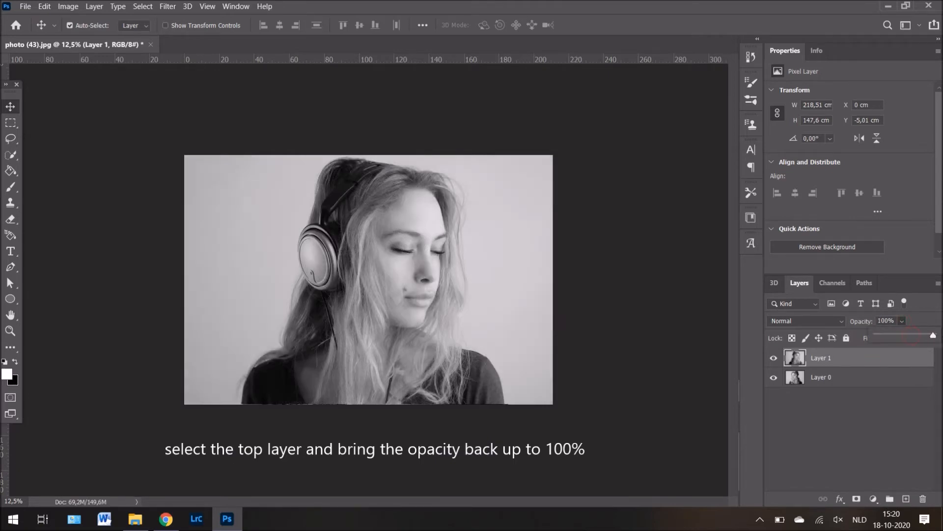
# Exclude the red channel from Layer 1 in its advanced blending options to create a red and blue combination
pyautogui.click(892, 360)
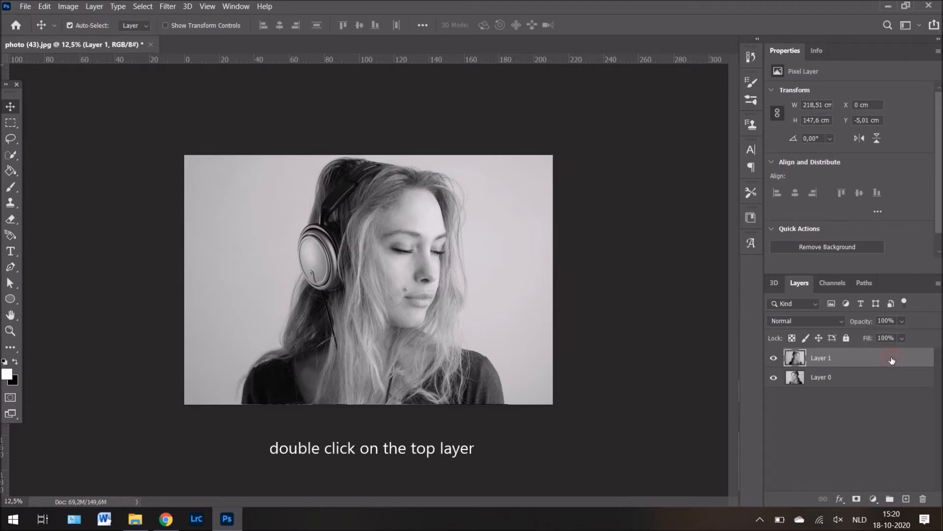
pyautogui.doubleClick(892, 360)
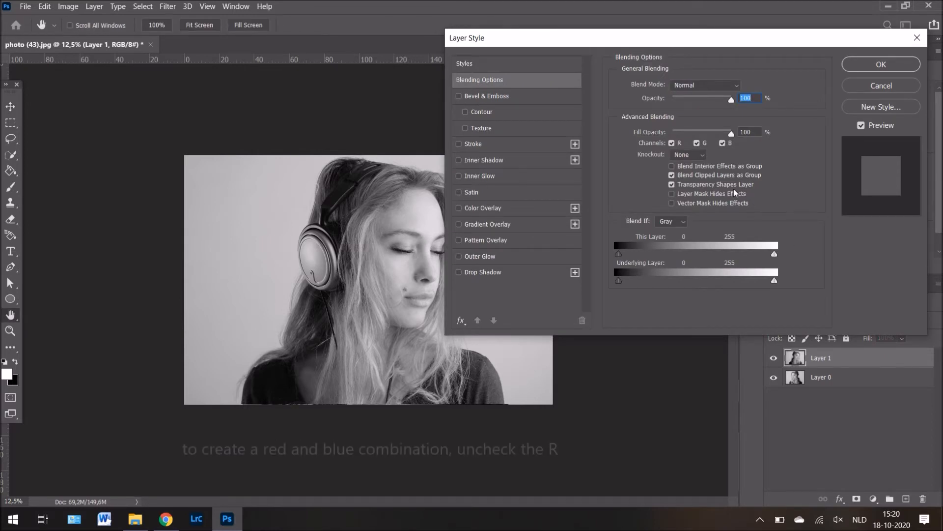
pyautogui.click(672, 143)
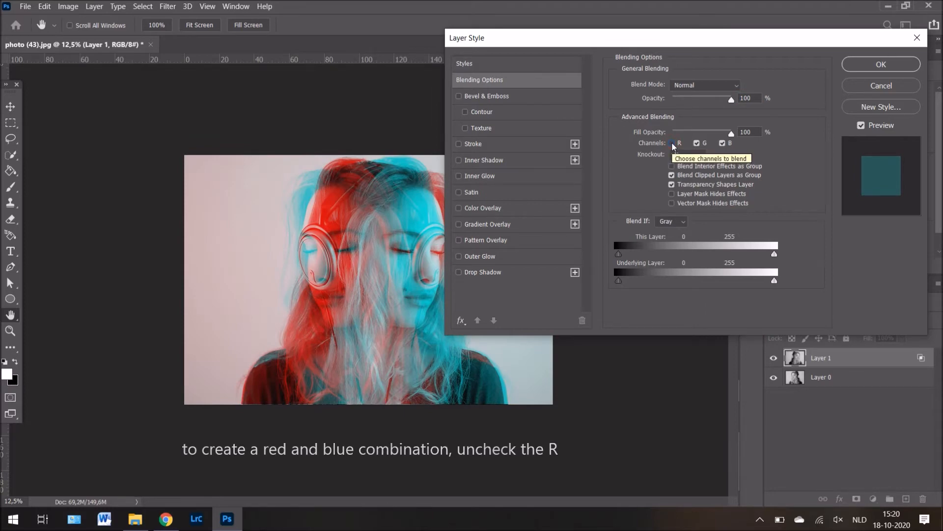
# Try other colour combinations by switching Layer 1's green, blue and red blending channels off in turn, ending with only red excluded
pyautogui.click(698, 144)
pyautogui.click(698, 144)
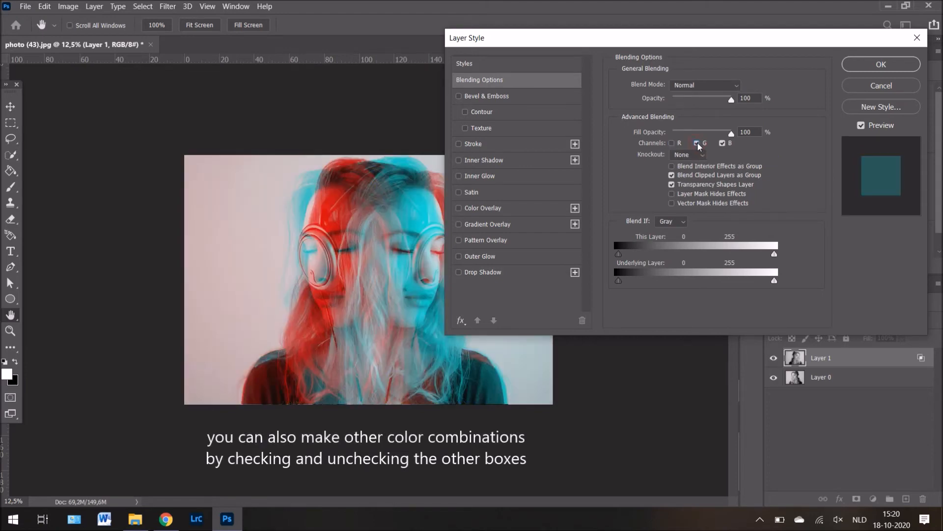
pyautogui.click(698, 144)
pyautogui.click(698, 143)
pyautogui.click(722, 144)
pyautogui.click(723, 143)
pyautogui.click(672, 143)
pyautogui.click(723, 144)
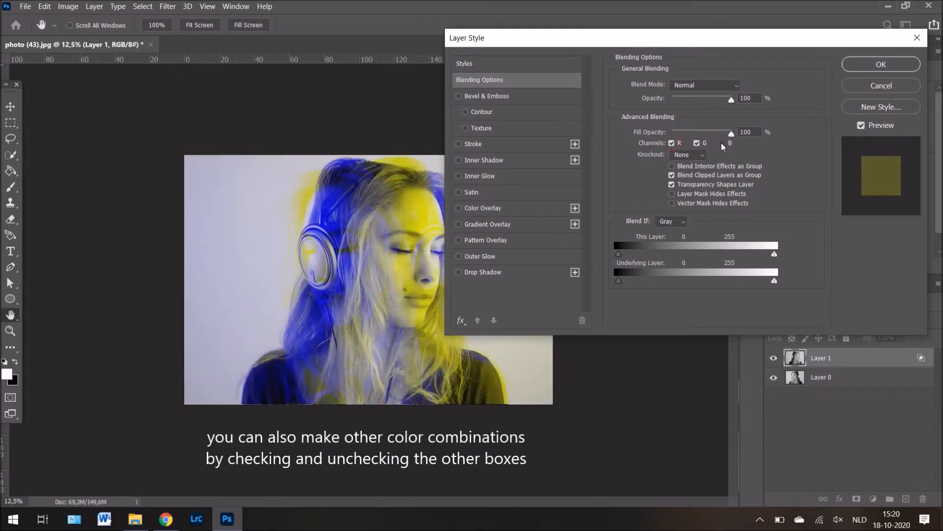
pyautogui.click(723, 143)
pyautogui.click(698, 144)
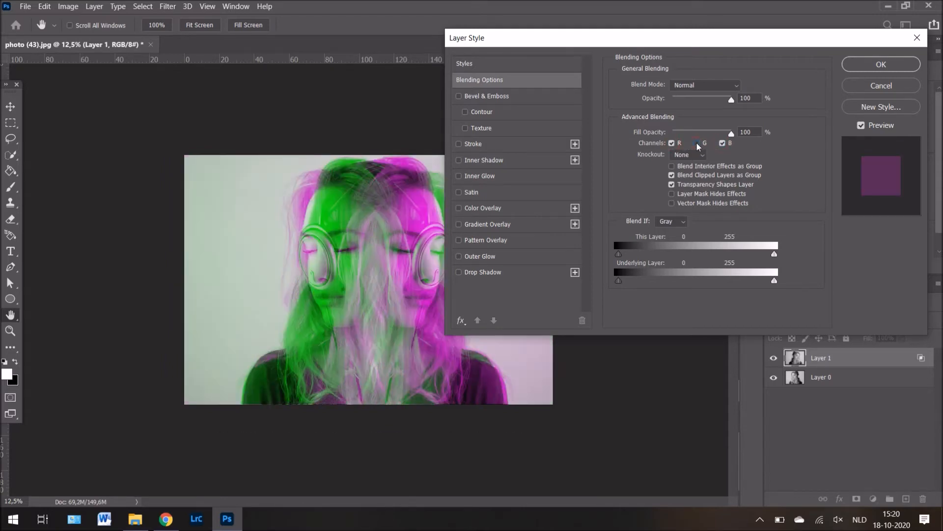
pyautogui.click(697, 143)
pyautogui.click(672, 144)
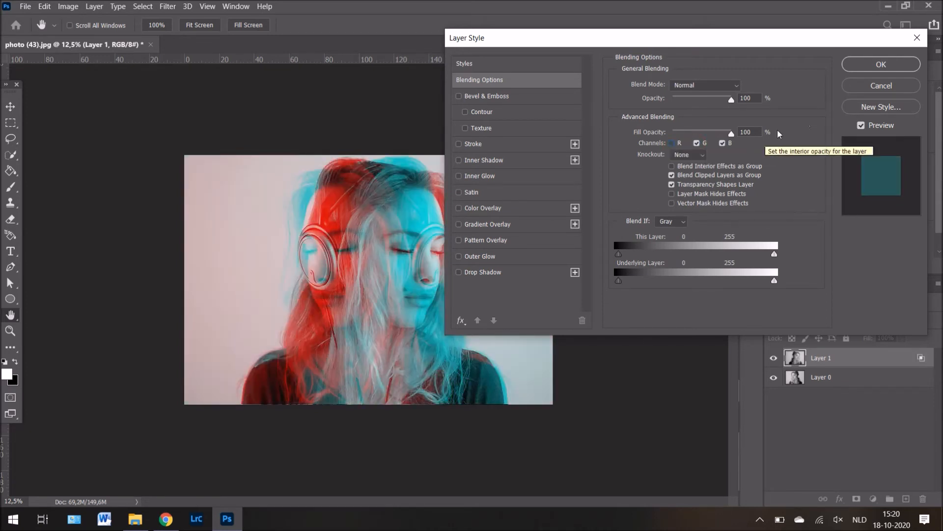
# Accept Layer 1's blending options and add a layer mask to it
pyautogui.click(882, 65)
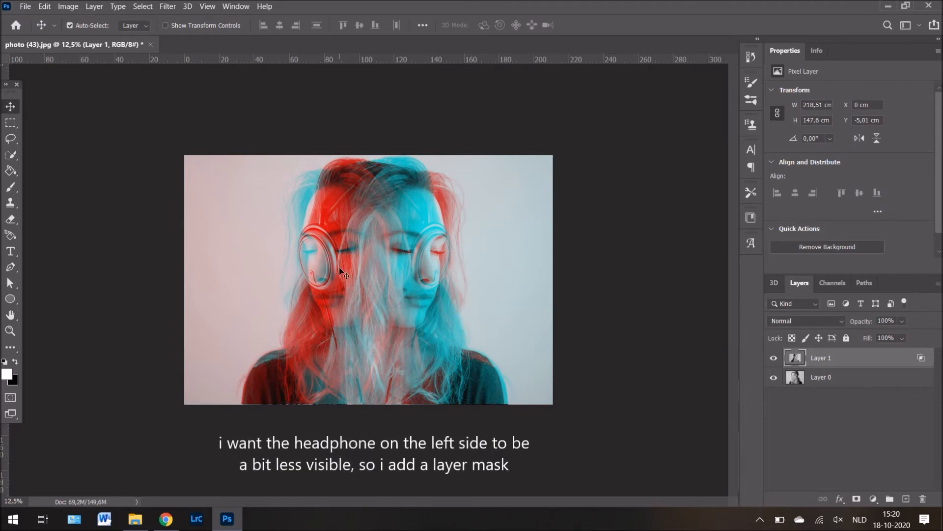
pyautogui.click(857, 499)
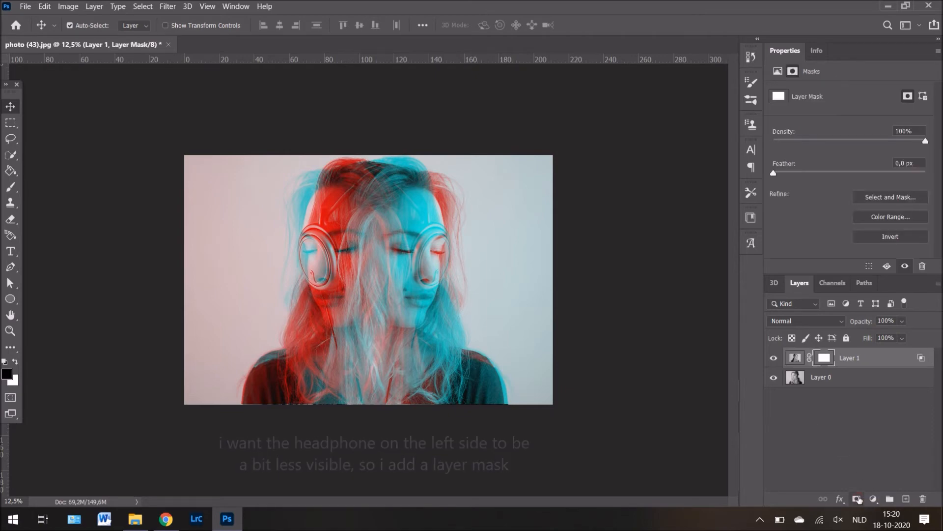
# Prepare the Brush tool with a 400 px Soft Round tip, 0% hardness and 21% opacity
pyautogui.click(11, 189)
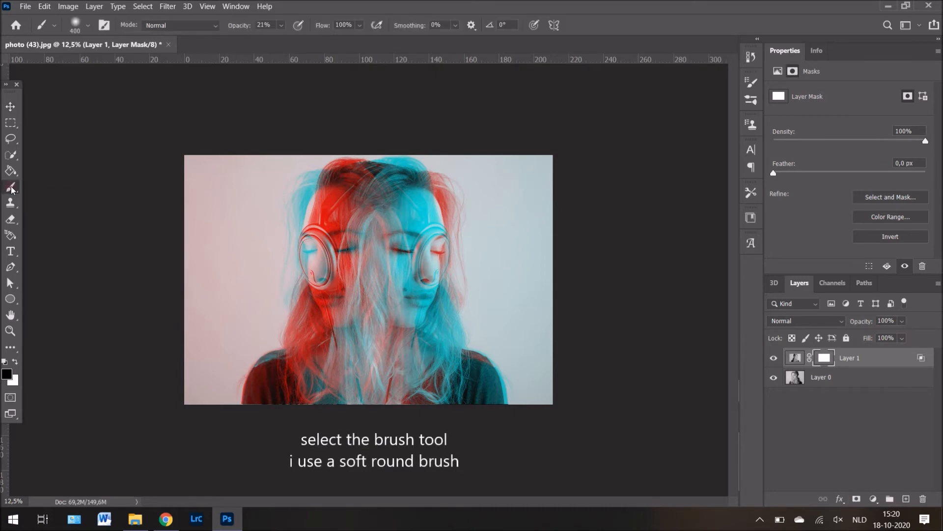
pyautogui.click(88, 26)
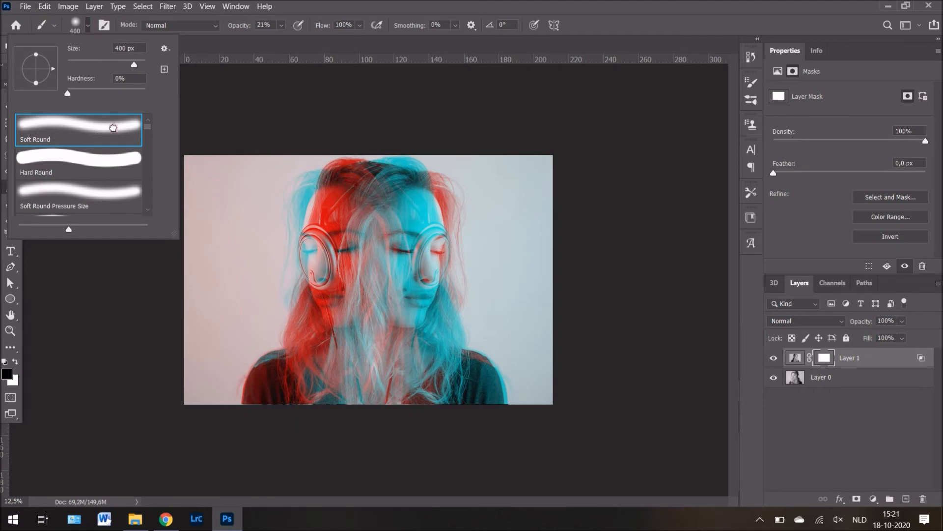
pyautogui.click(281, 25)
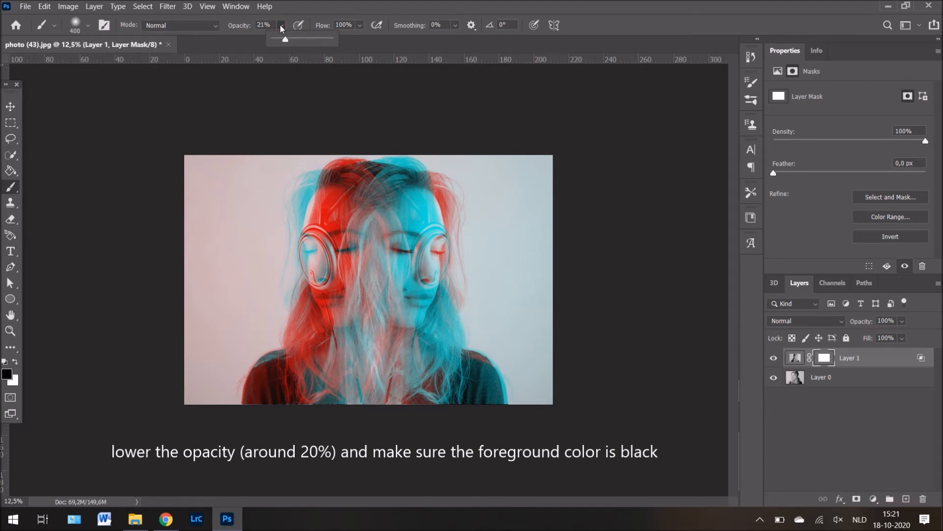
pyautogui.click(282, 25)
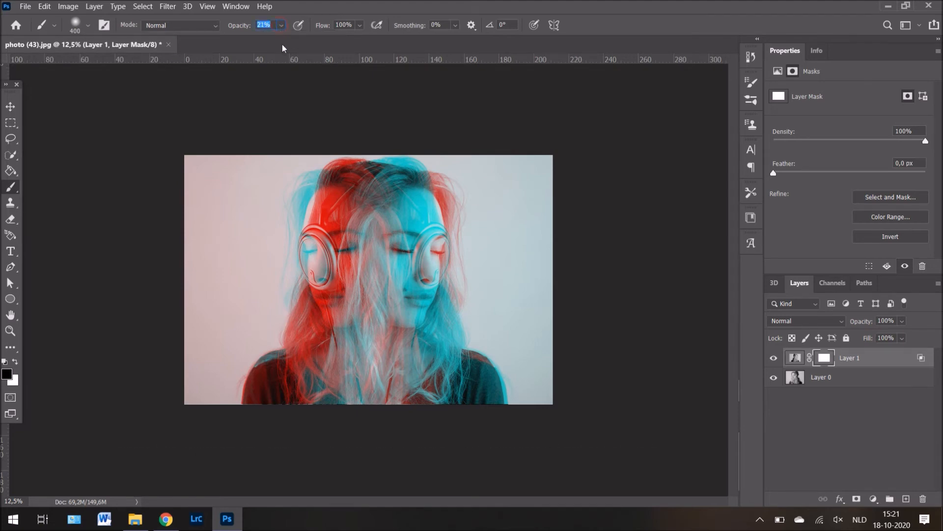
# Adjust the brush size, paint black on Layer 1's mask to fade the headphone on the left, and compare with the layer hidden
pyautogui.press(']')
pyautogui.press(']')
pyautogui.press(']')
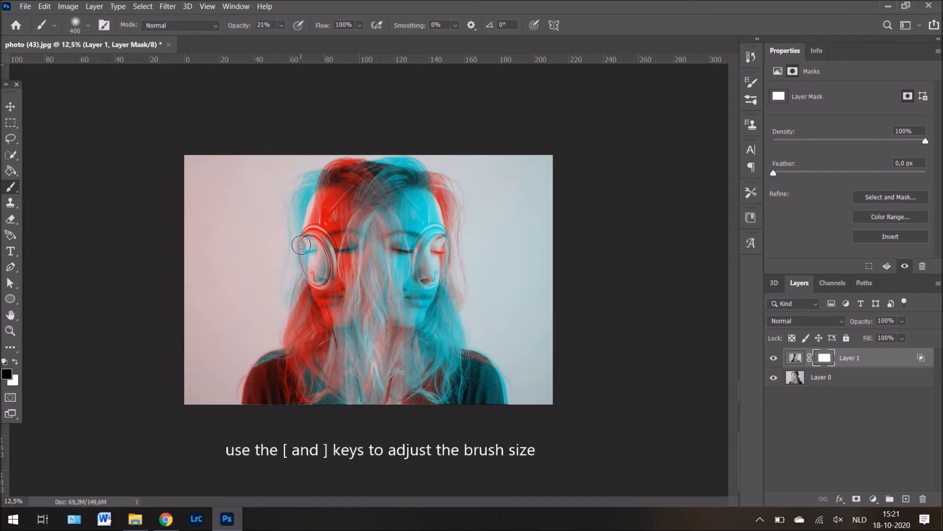
pyautogui.press(']')
pyautogui.press(']')
pyautogui.press(']')
pyautogui.press(']')
pyautogui.press(']')
pyautogui.press('[')
pyautogui.press('[')
pyautogui.press('[')
pyautogui.press('[')
pyautogui.press('[')
pyautogui.press('[')
pyautogui.press('[')
pyautogui.press('[')
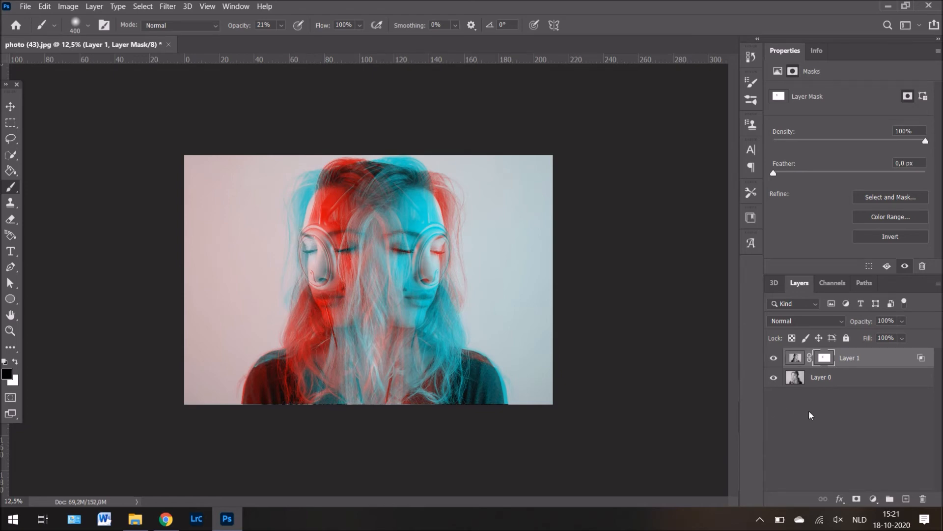
pyautogui.click(774, 358)
pyautogui.click(773, 359)
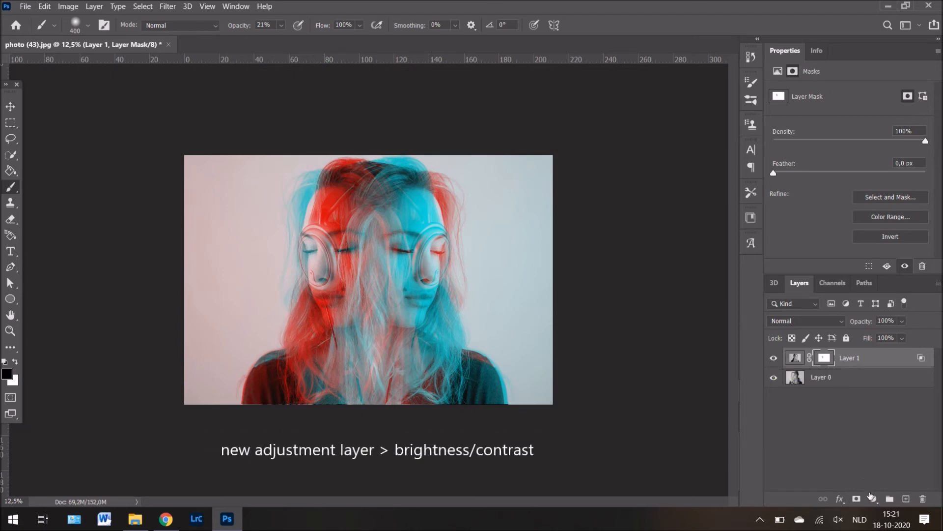
# Add a Brightness/Contrast adjustment layer above Layer 1 with brightness 24 and contrast 23
pyautogui.click(874, 498)
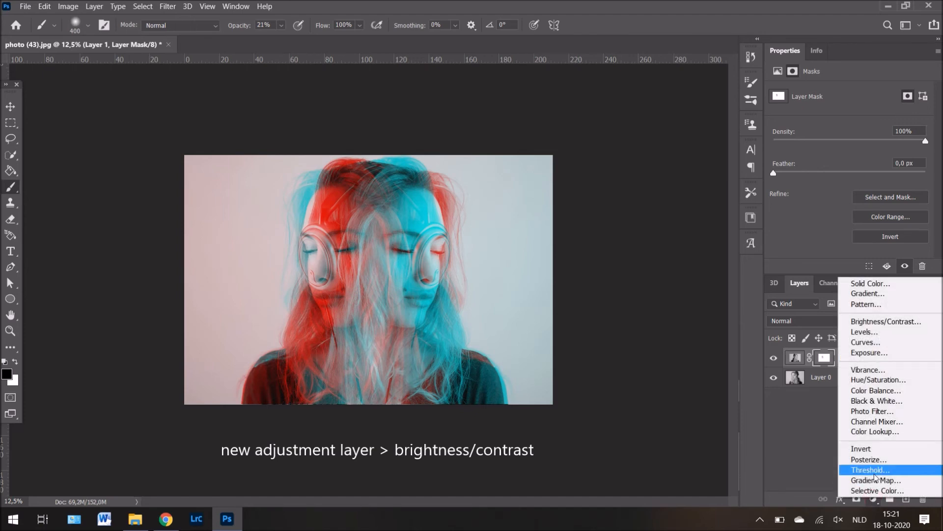
pyautogui.click(892, 322)
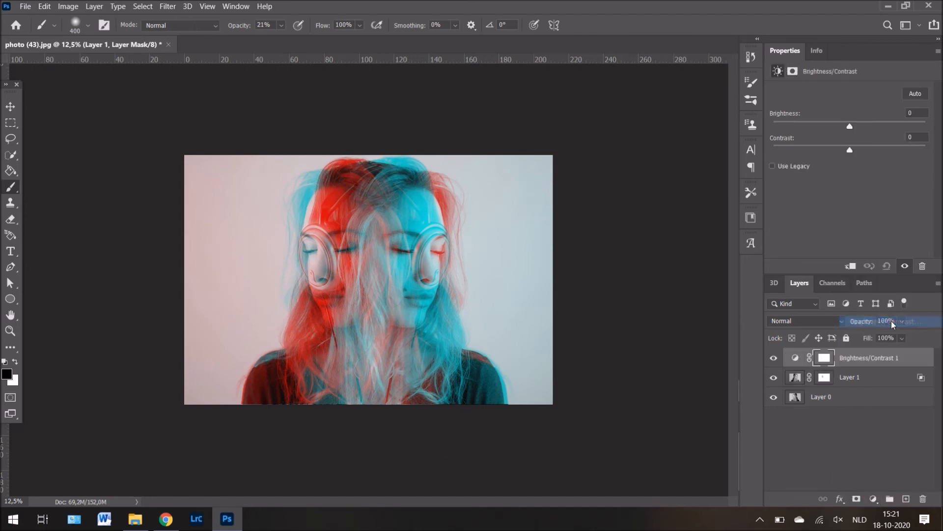
pyautogui.moveTo(849, 124); pyautogui.dragTo(874, 153)
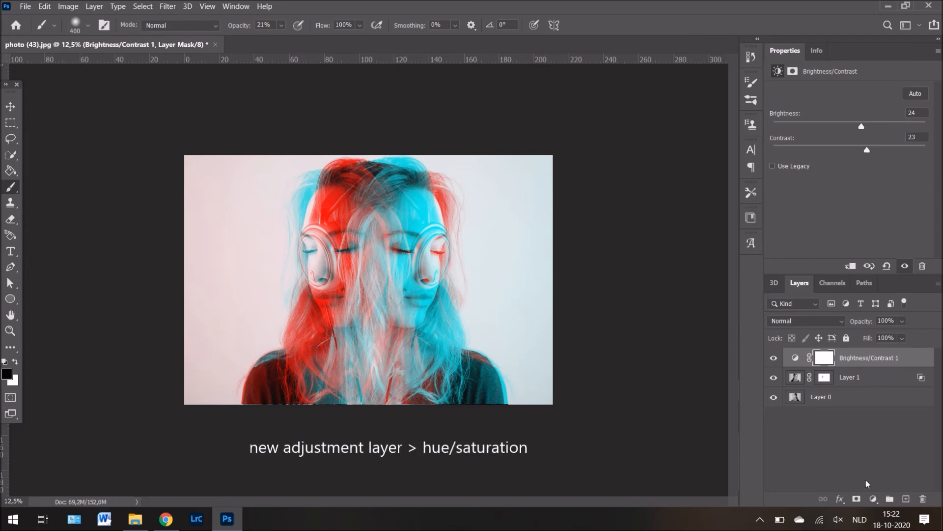
# Add a Hue/Saturation adjustment layer above the Brightness/Contrast layer with hue -24 and saturation +17
pyautogui.click(874, 499)
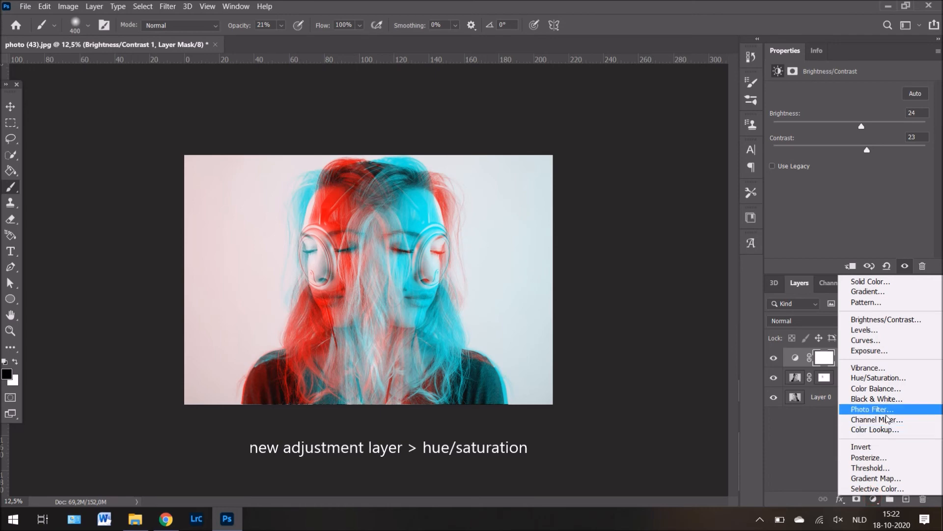
pyautogui.click(879, 377)
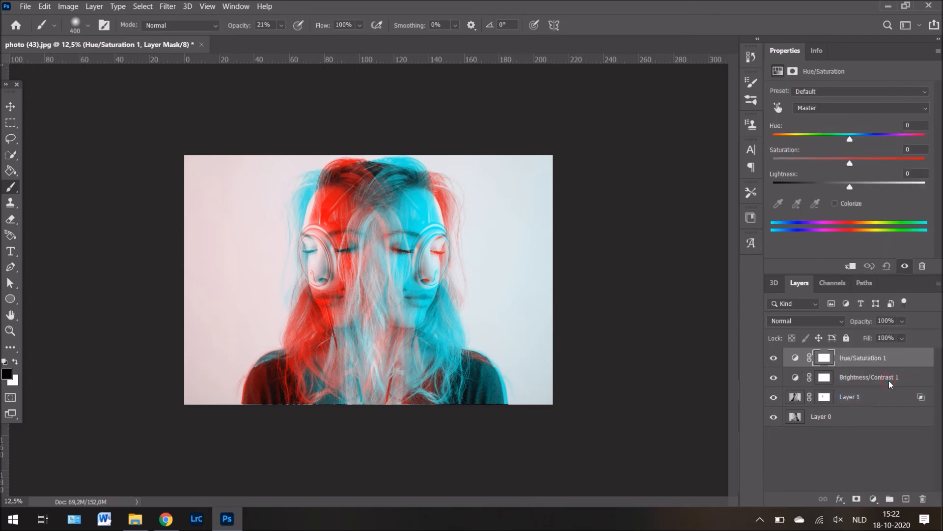
pyautogui.moveTo(850, 139); pyautogui.dragTo(921, 141)
pyautogui.moveTo(926, 142); pyautogui.dragTo(832, 141)
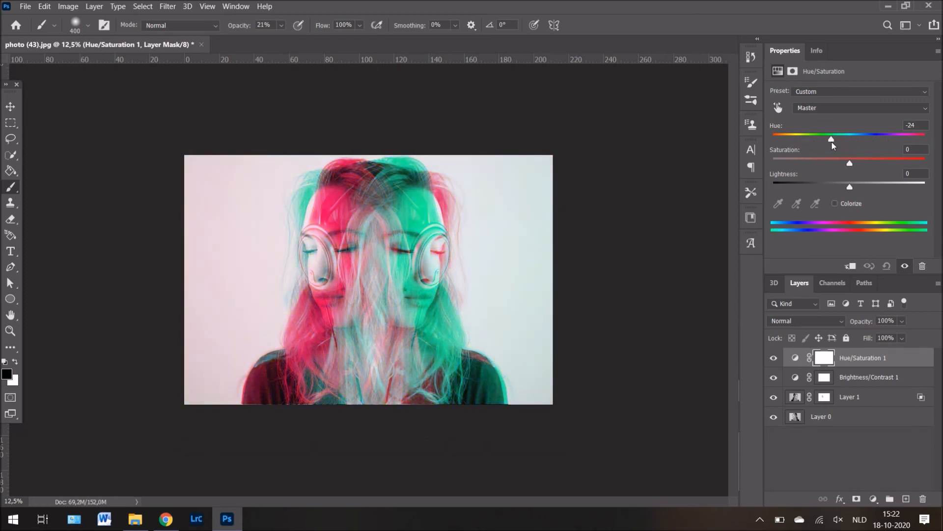
pyautogui.moveTo(850, 161)
pyautogui.mouseDown()
pyautogui.moveTo(886, 162)
pyautogui.moveTo(786, 170)
pyautogui.moveTo(875, 159)
pyautogui.moveTo(862, 162)
pyautogui.mouseUp()
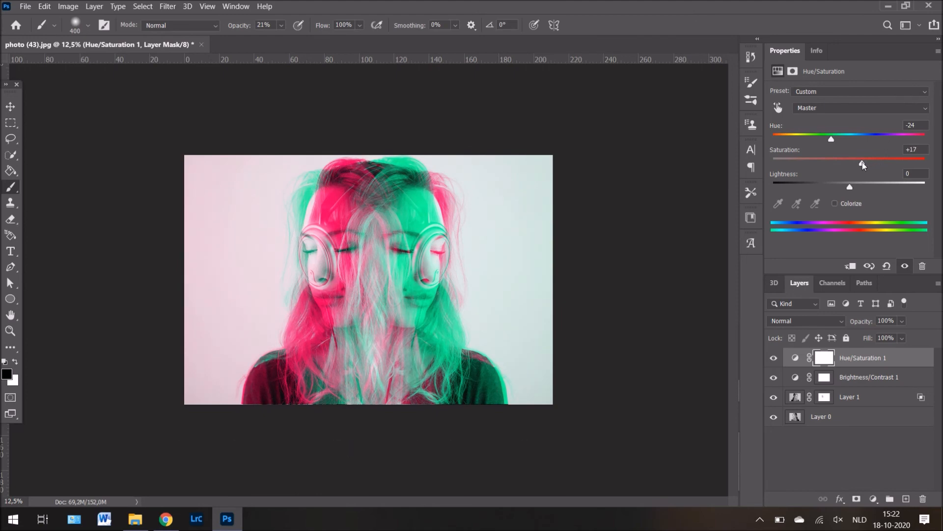